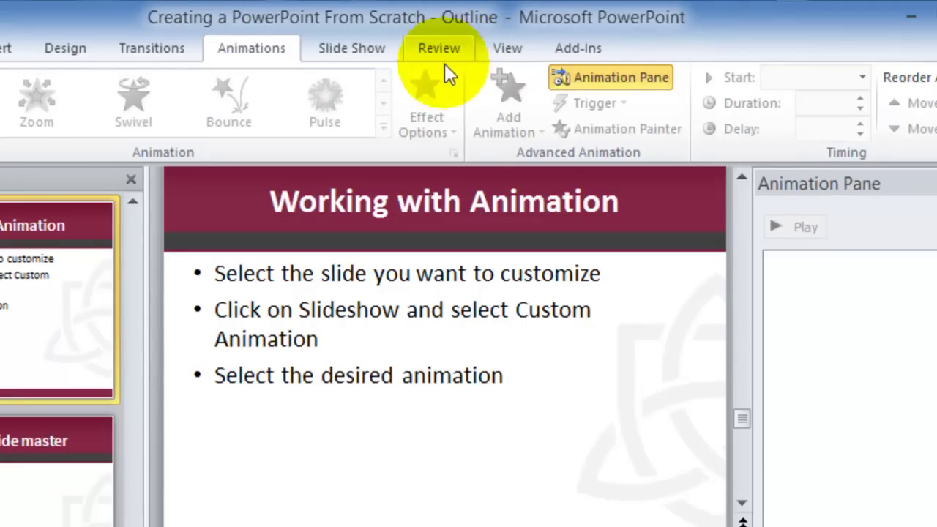
Show slide 14, 'Changing the slide master', with the Animation Pane closed
click(507, 52)
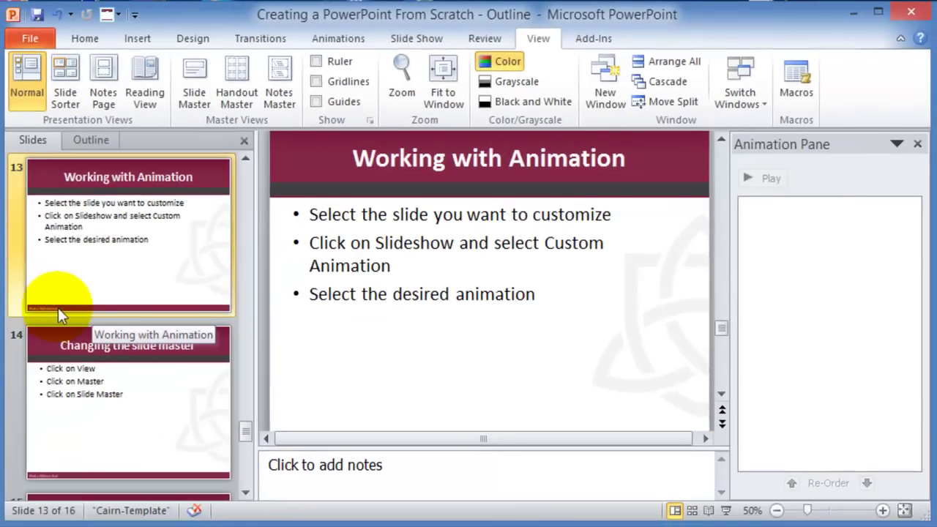
click(69, 305)
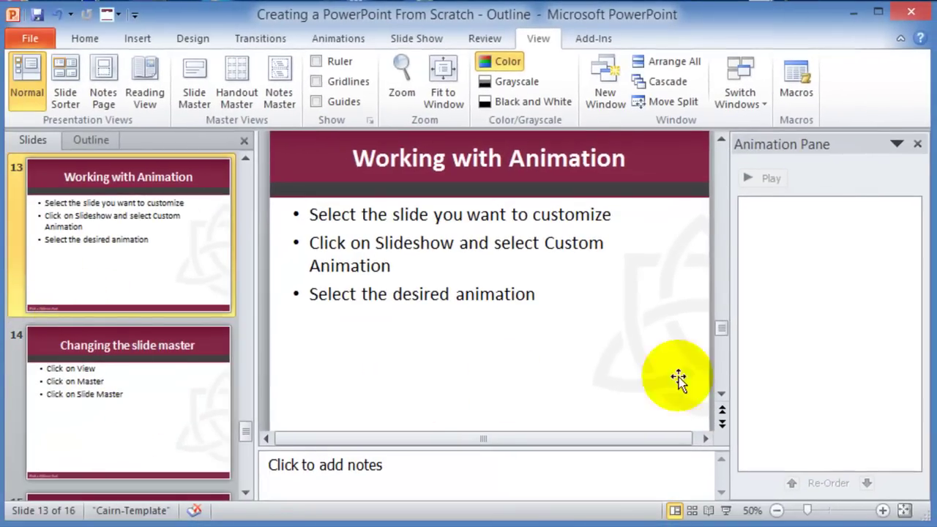
drag(721, 331, 725, 353)
click(917, 144)
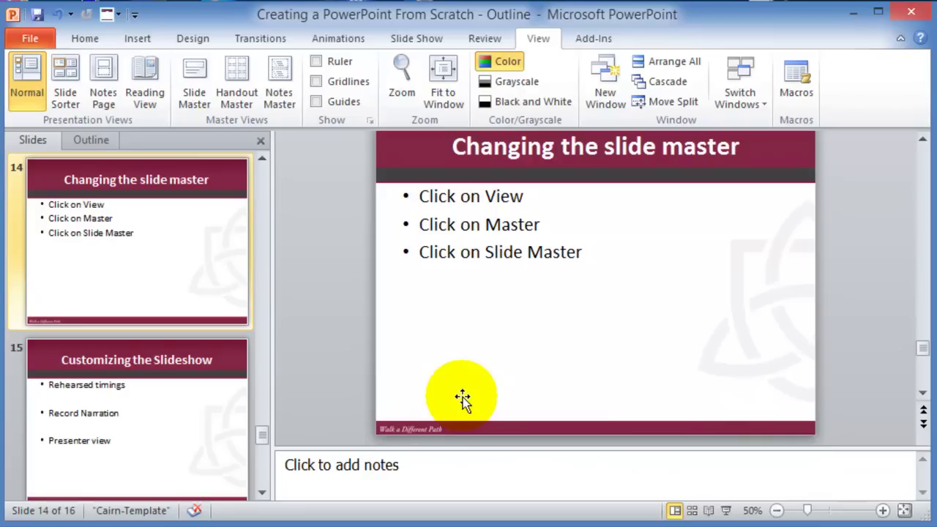
scroll(578, 327, up, 1)
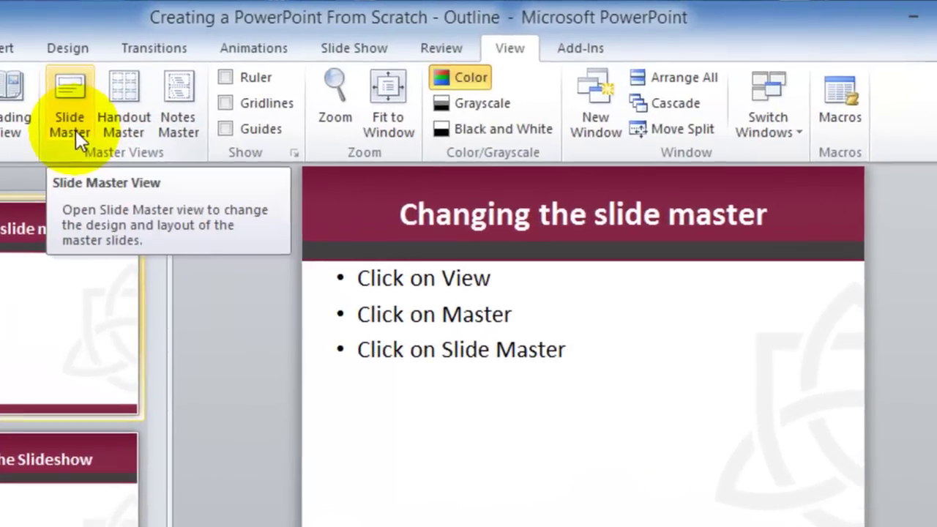
Enter Slide Master view and return to the Home tab's formatting options
click(70, 125)
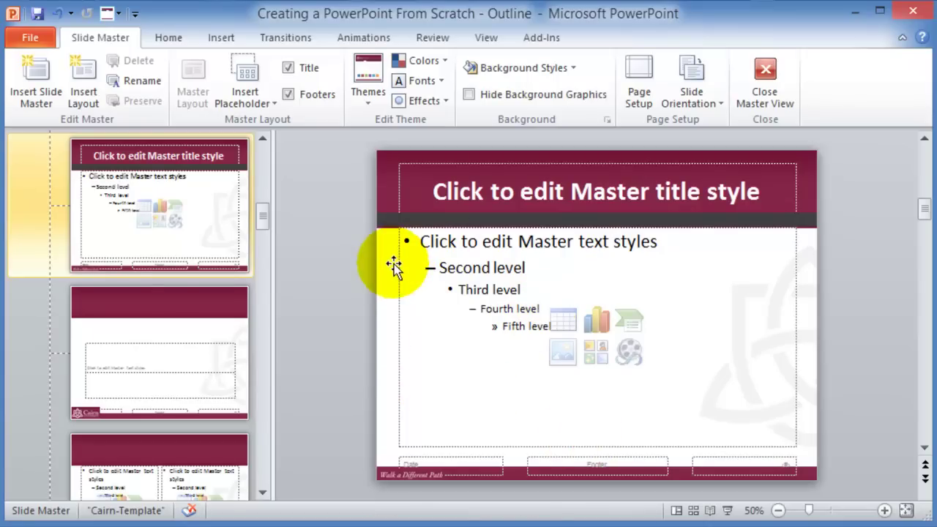
click(174, 38)
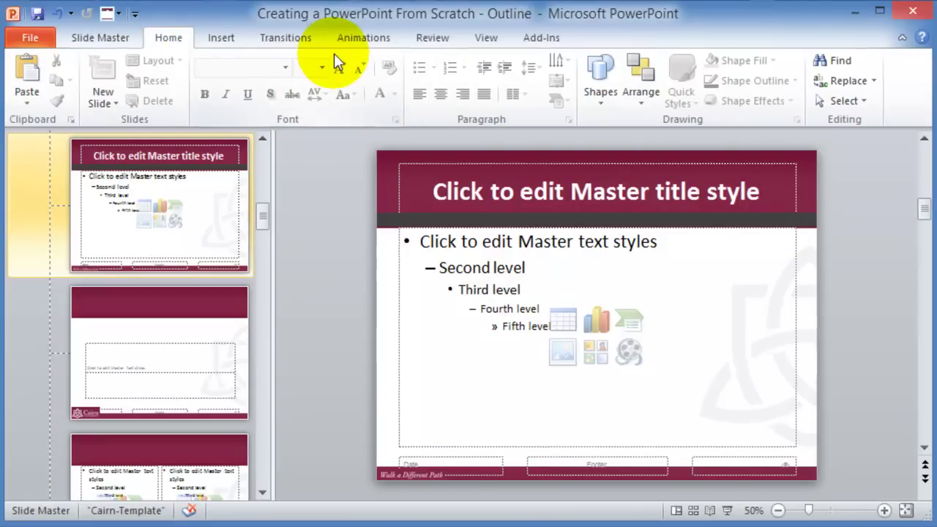
Draw a thin rectangle bar down the master's left edge from title band to footer
click(220, 38)
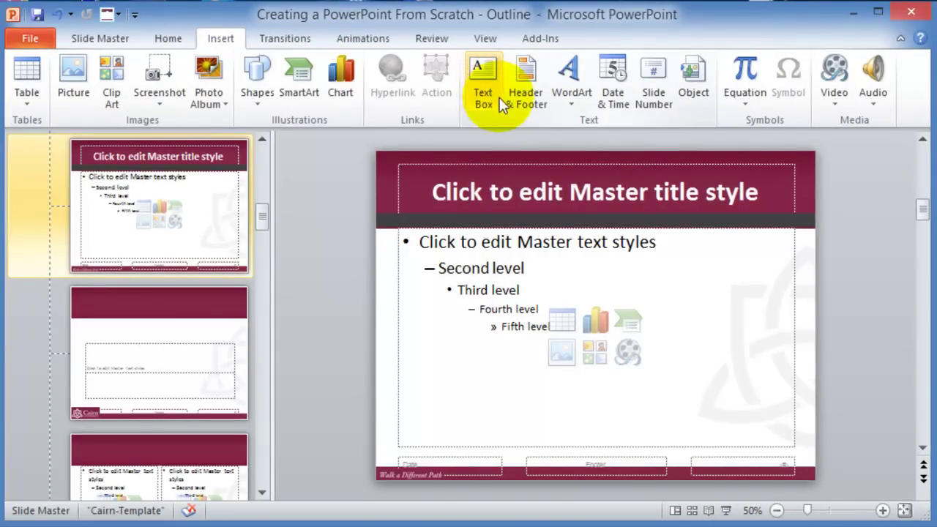
click(260, 96)
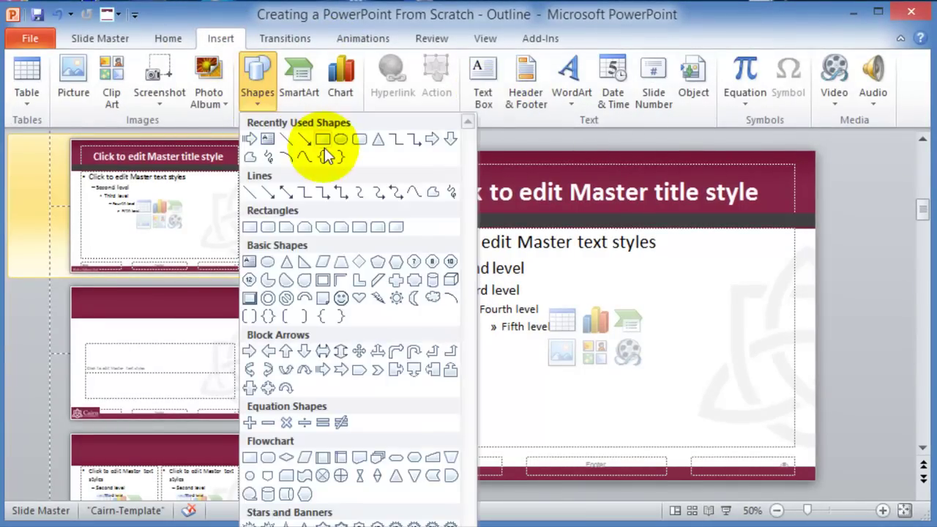
click(295, 136)
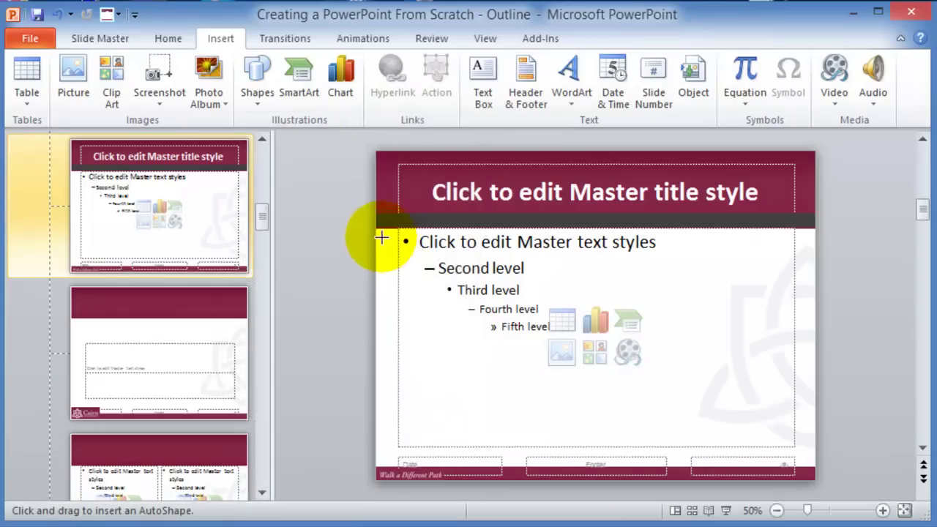
drag(378, 239, 391, 462)
drag(238, 445, 238, 451)
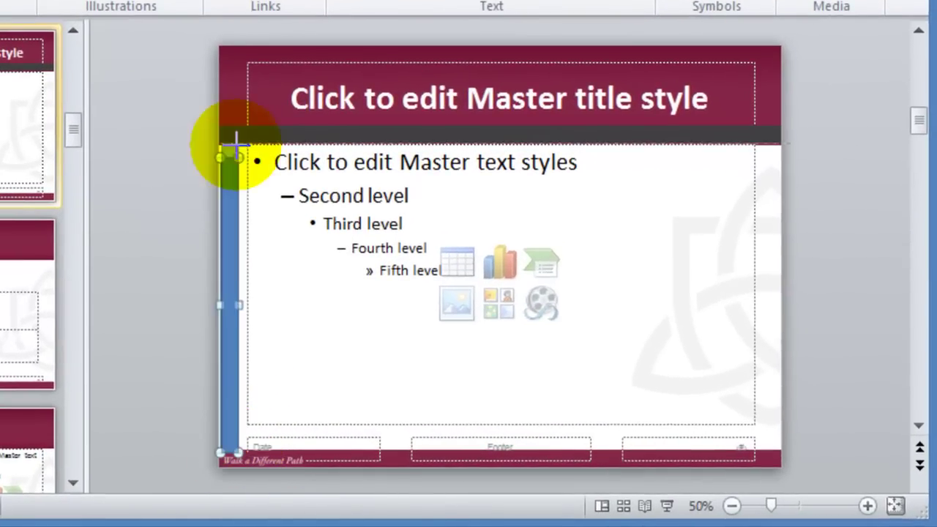
drag(229, 157, 229, 142)
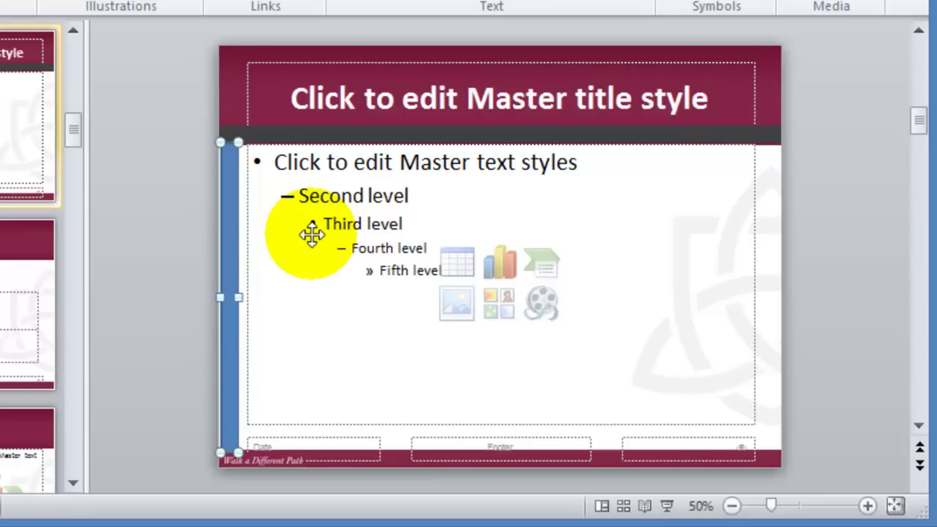
Fill the left-edge bar with grey
double_click(231, 268)
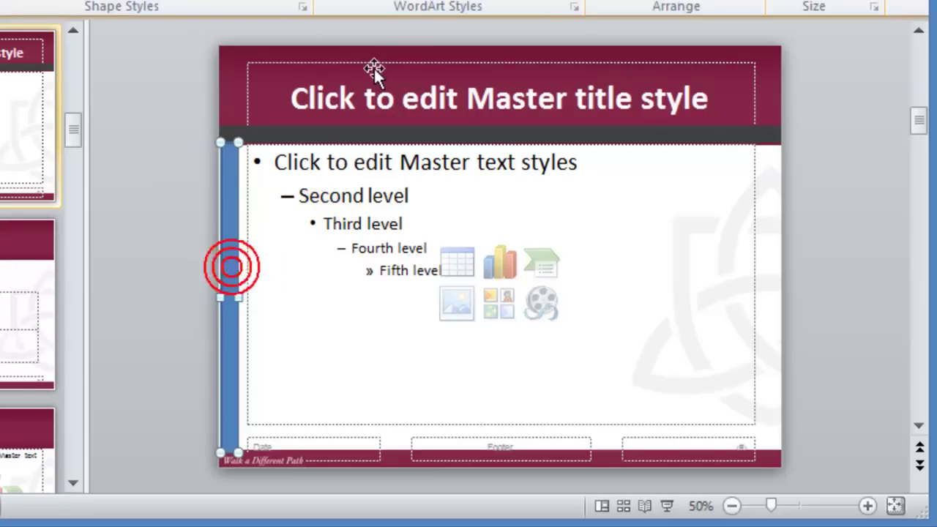
click(278, 2)
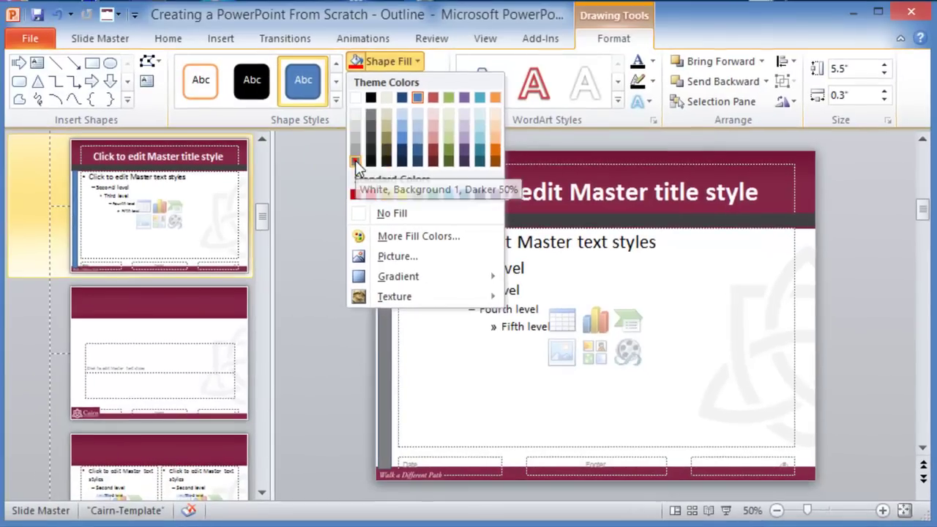
click(355, 161)
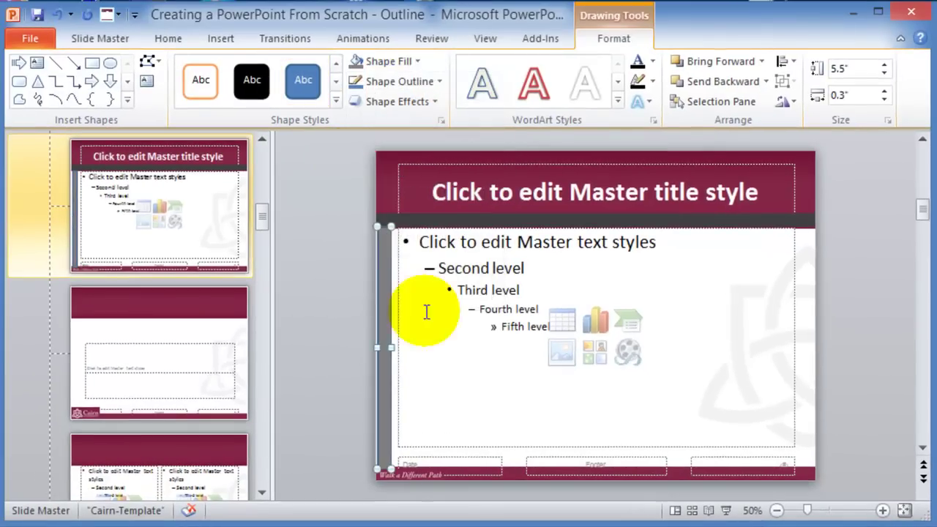
click(424, 314)
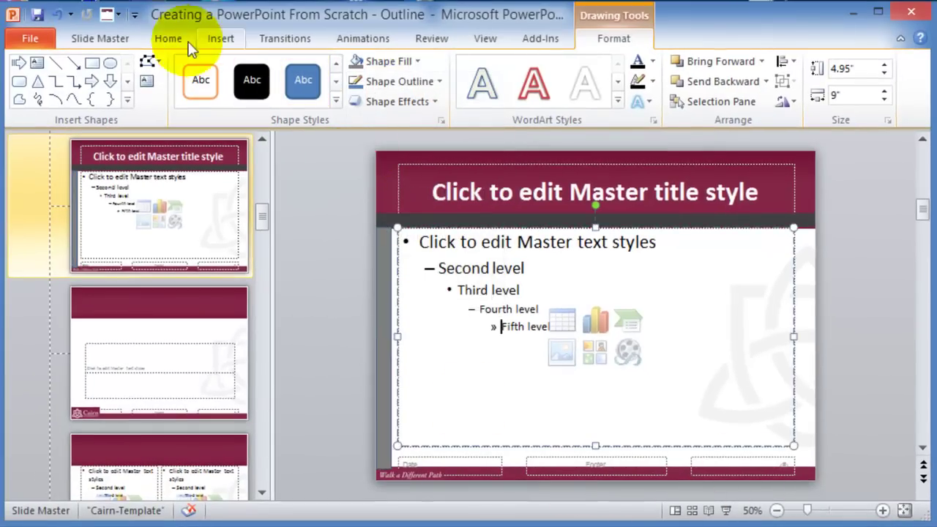
Add a blue-filled 'Technology Conference 2013' text box on the master's footer bar
click(220, 38)
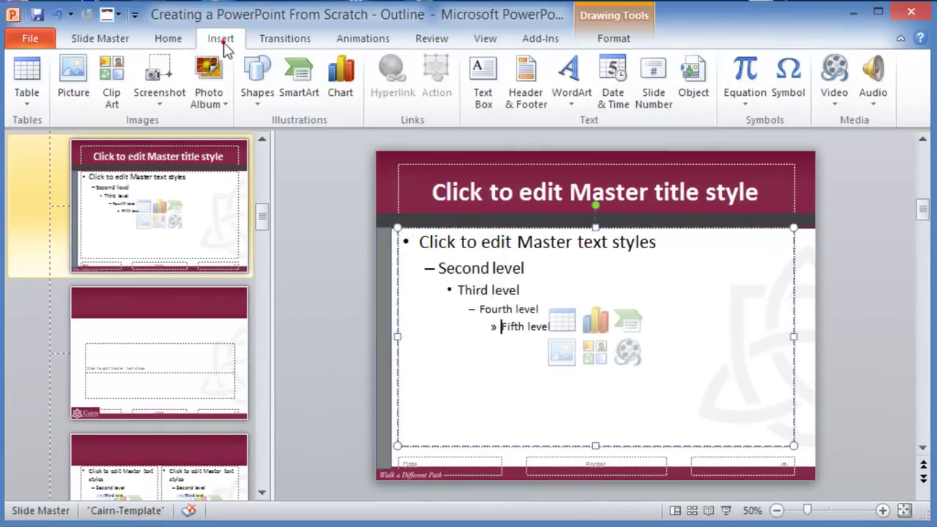
click(483, 73)
click(512, 475)
text(Technology Conference 2013)
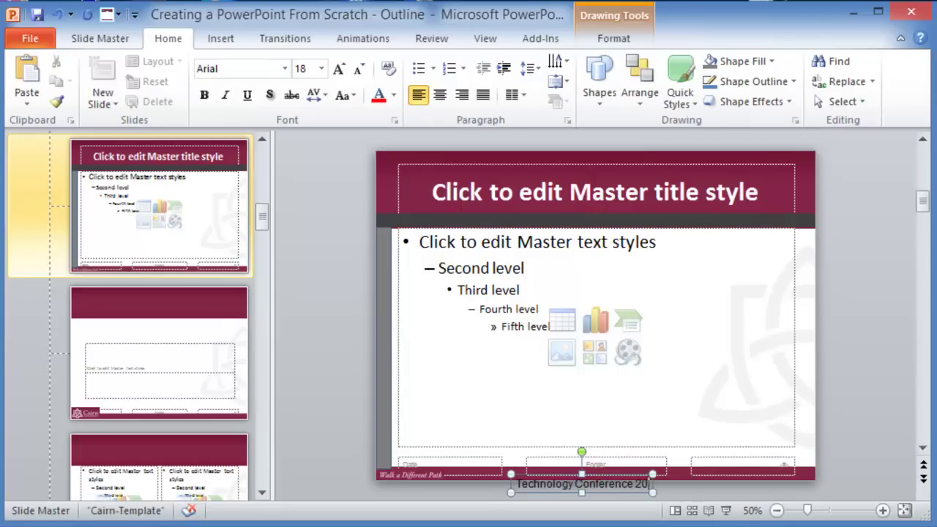
drag(566, 470, 566, 452)
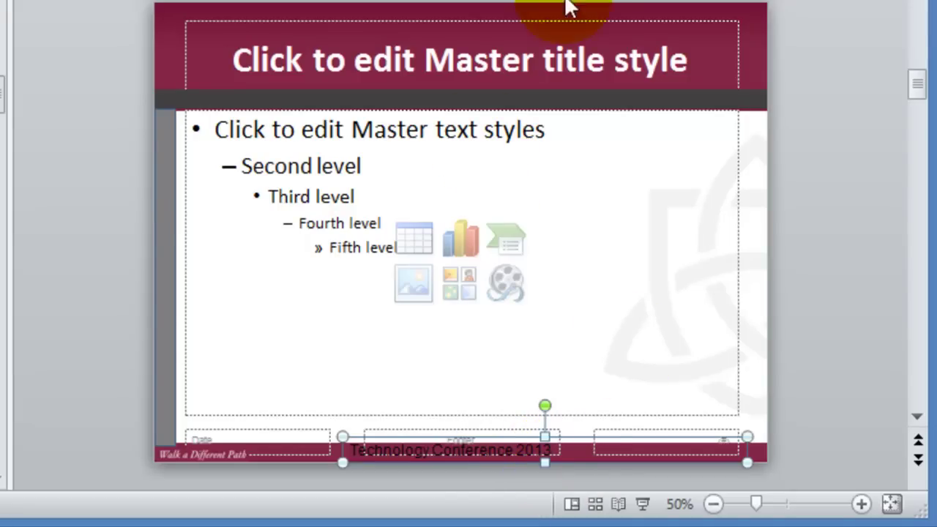
click(644, 1)
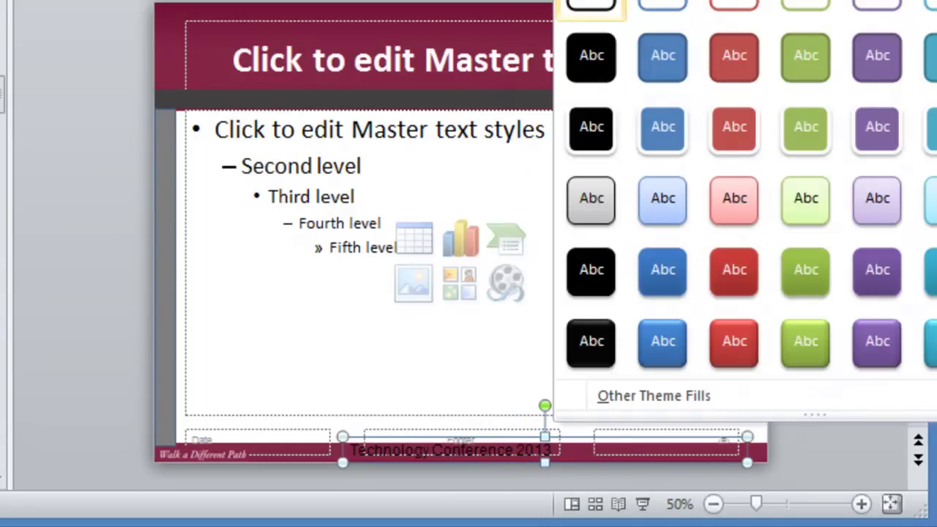
click(661, 63)
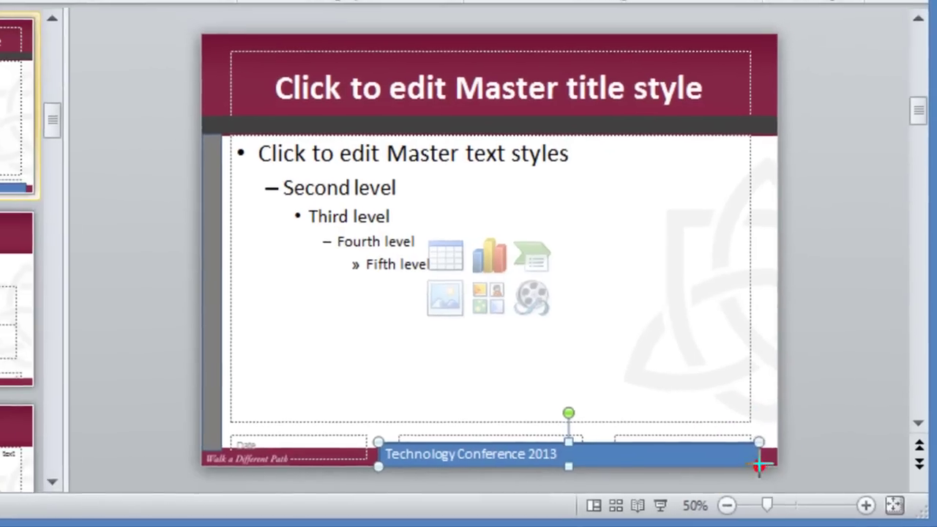
click(506, 424)
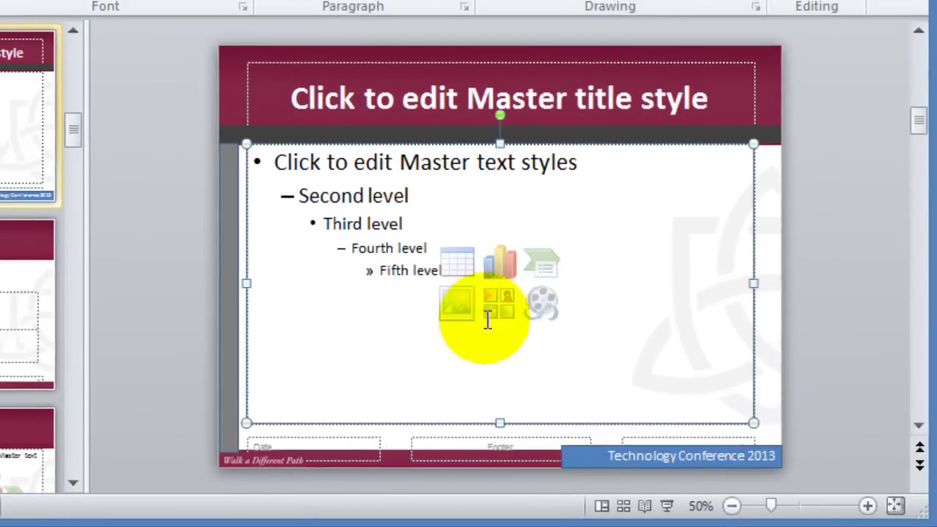
Set the master body bullet colour to red in Bullets and Numbering
click(419, 170)
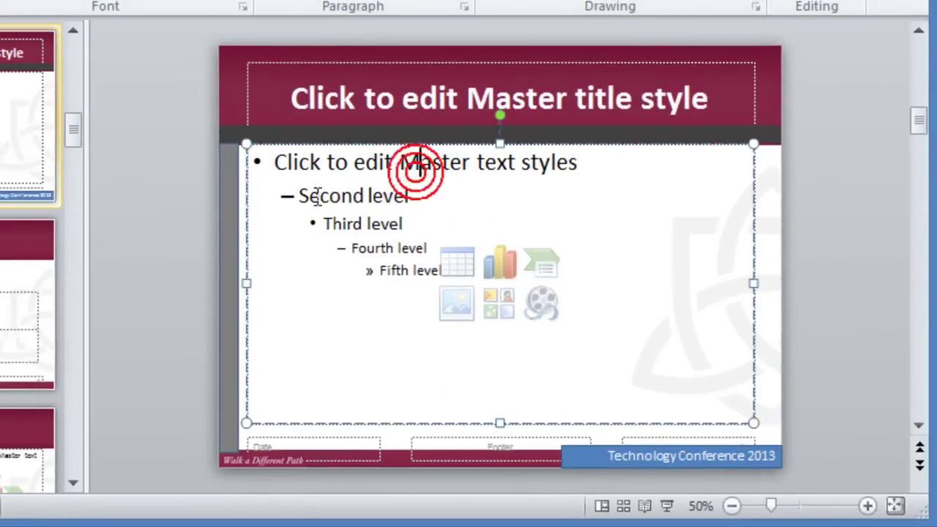
click(256, 161)
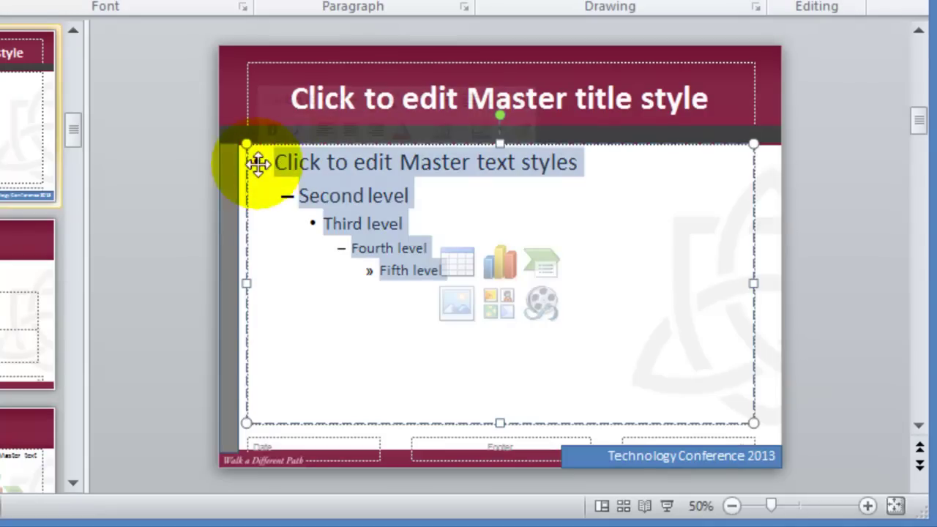
click(285, 165)
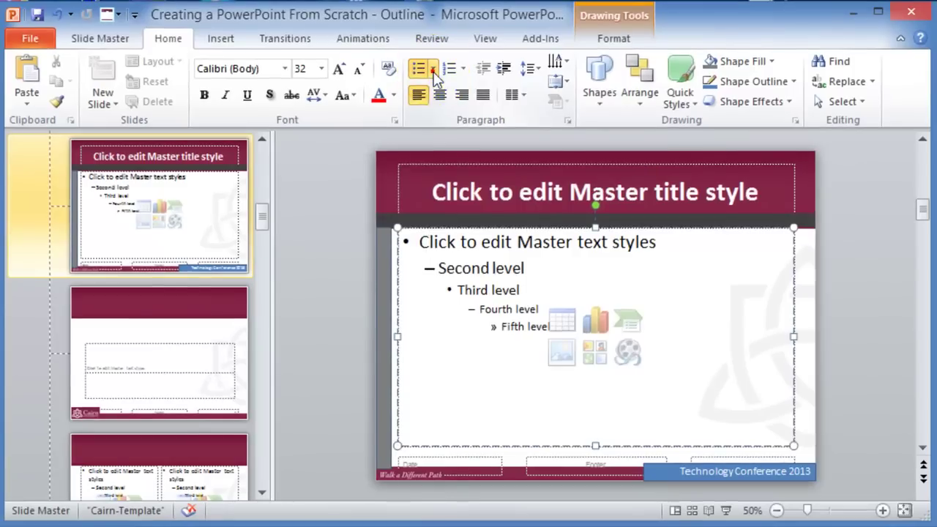
click(433, 70)
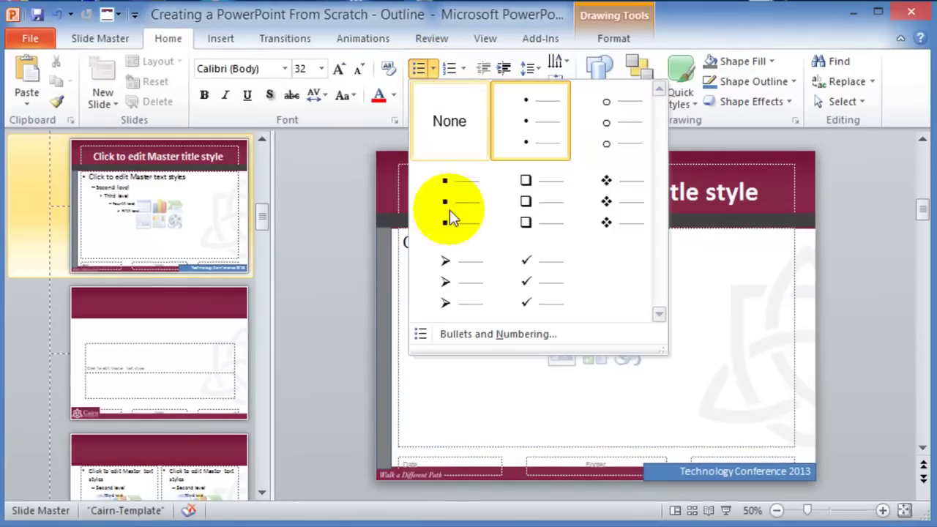
click(497, 333)
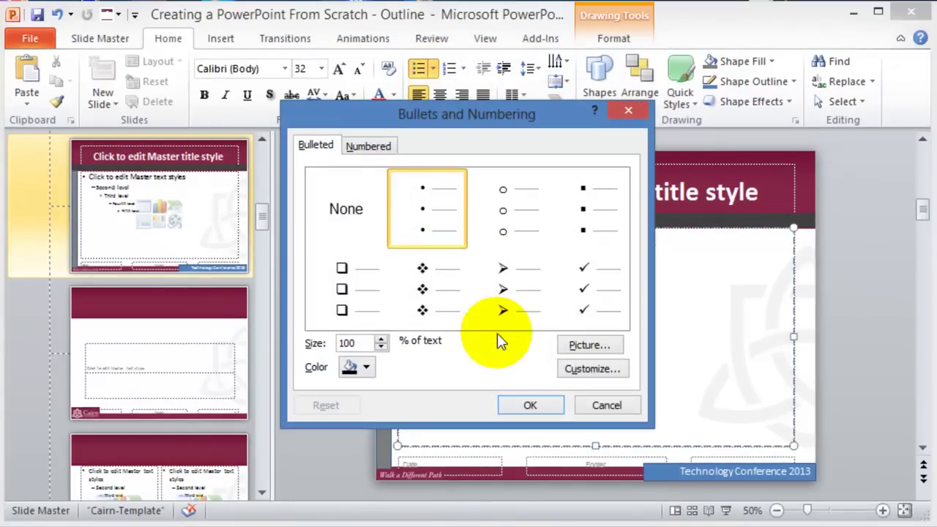
click(368, 370)
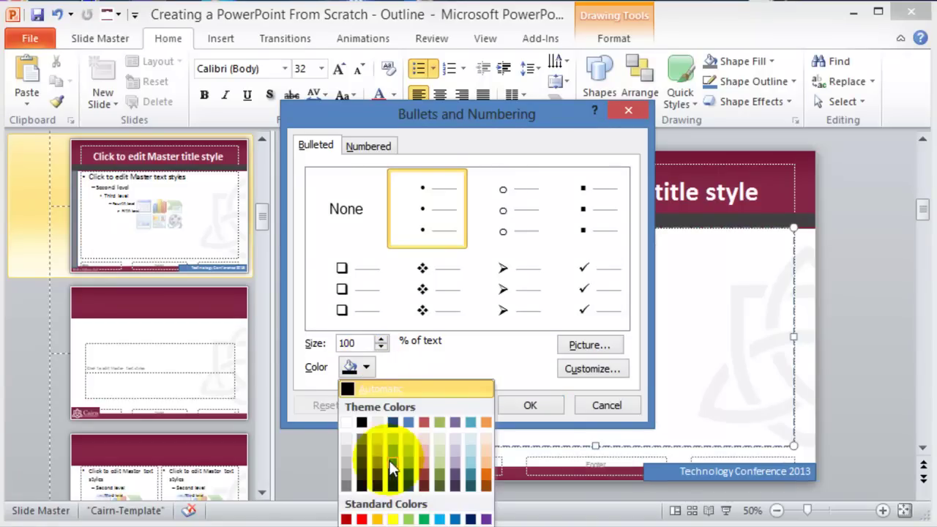
click(361, 519)
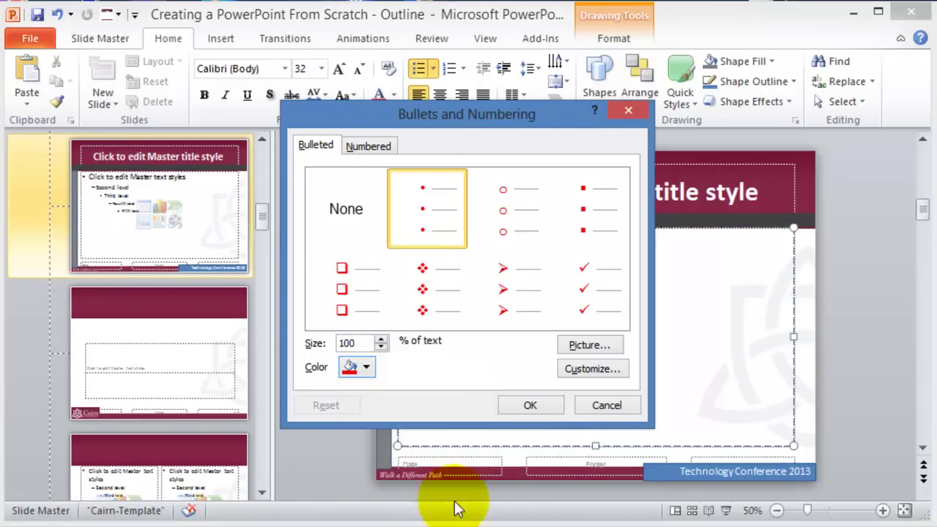
click(530, 402)
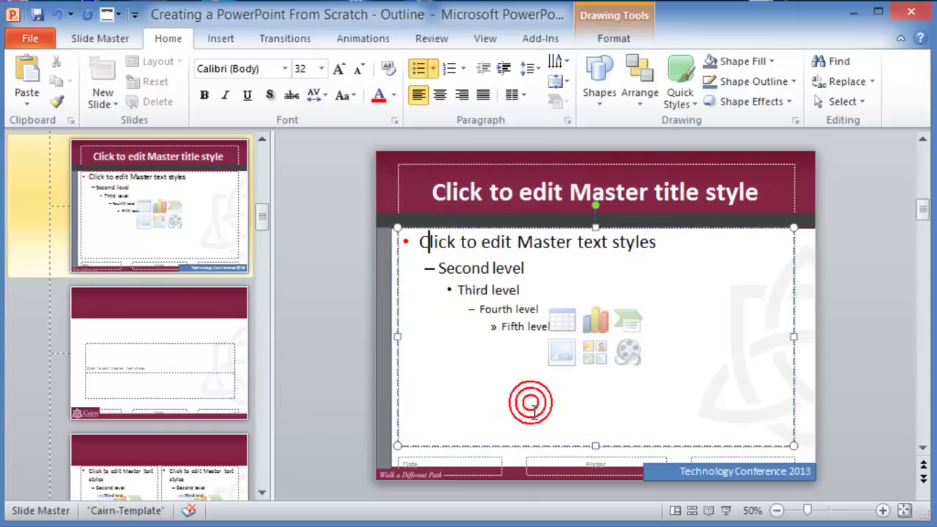
Change the first-level bullet to the square style
click(432, 68)
click(450, 199)
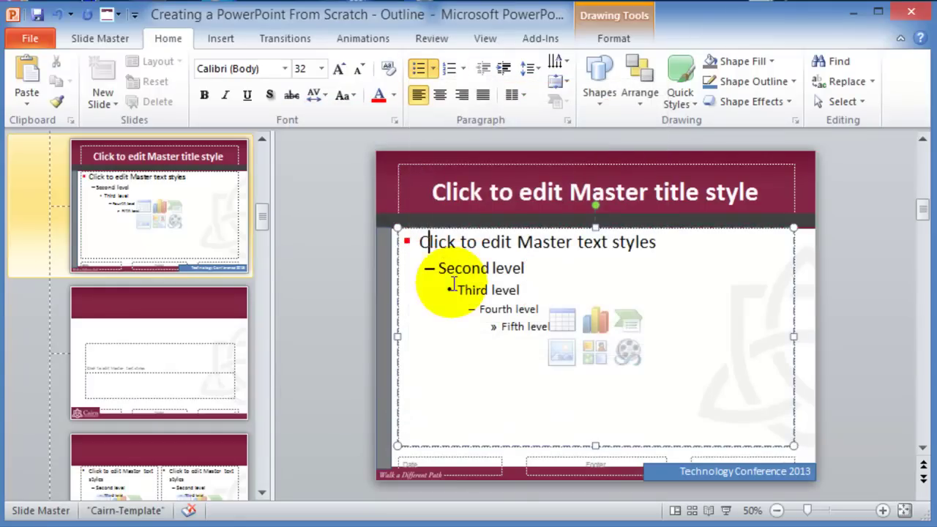
click(428, 268)
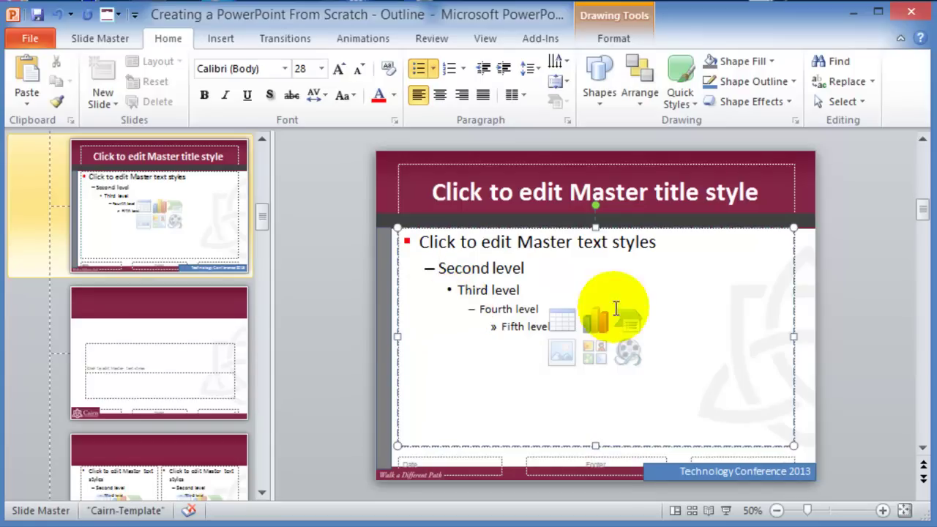
Select the entire master title text and make it italic
click(664, 192)
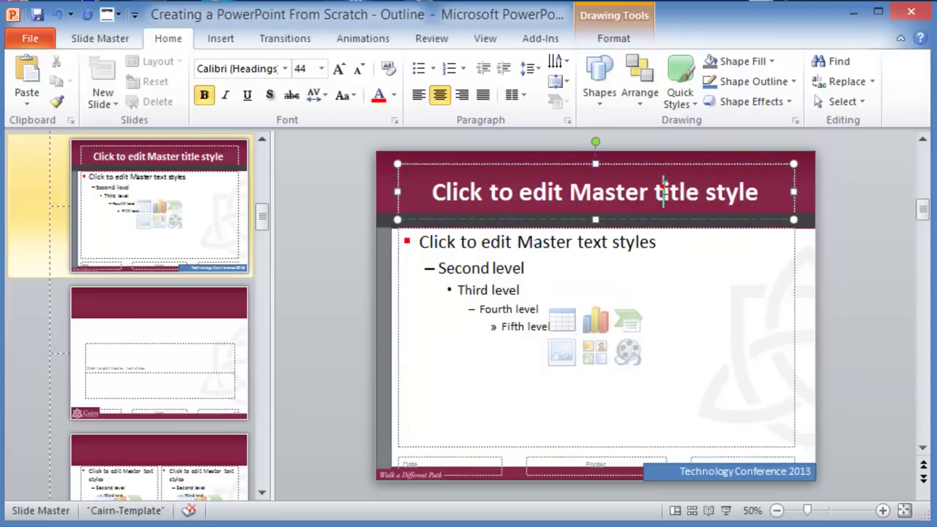
drag(754, 190, 463, 174)
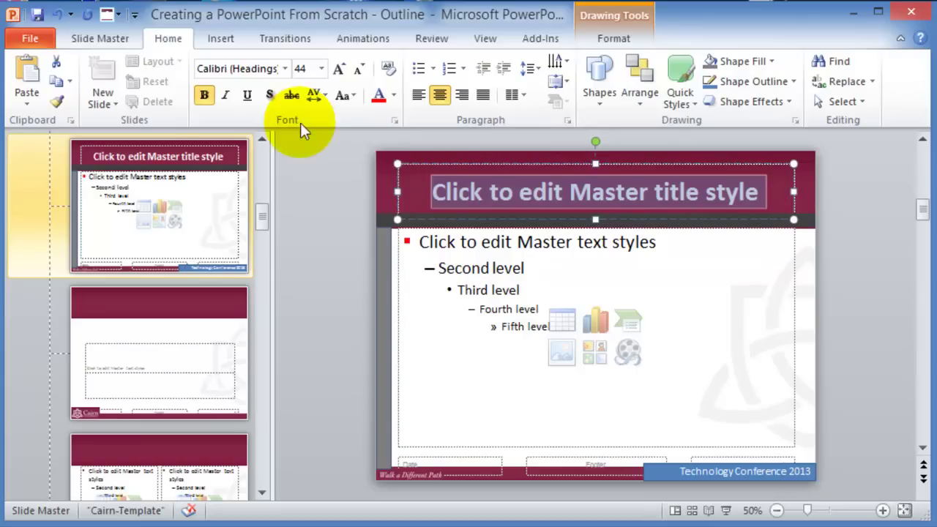
click(226, 96)
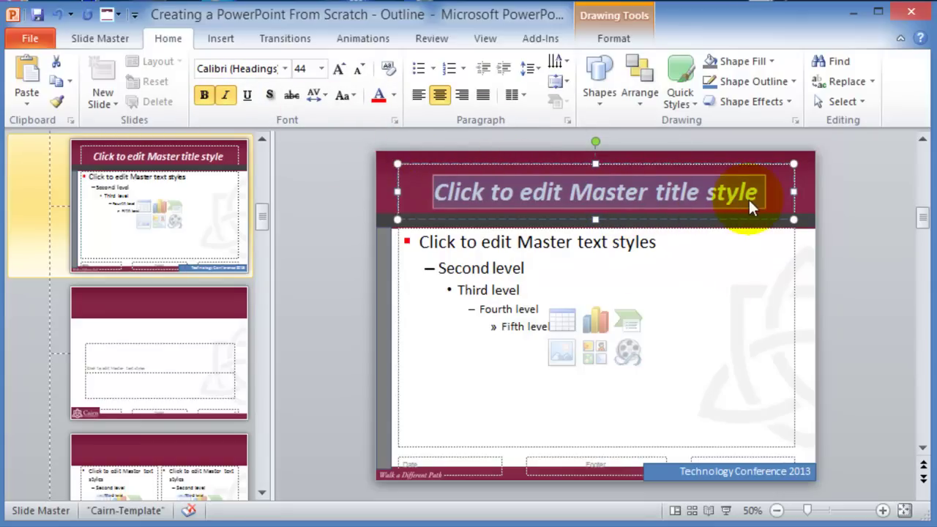
Check the footer text box and left grey bar on the master, leaving both in place
click(742, 365)
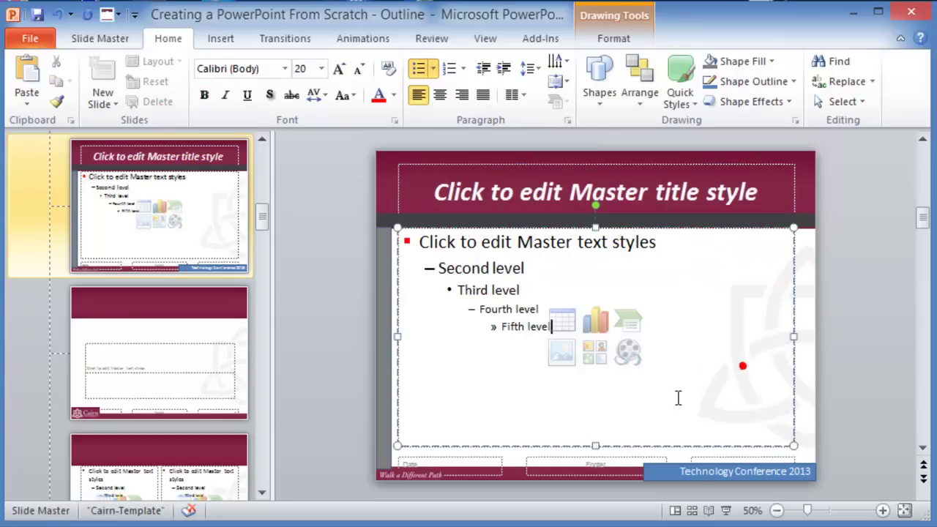
click(661, 471)
click(729, 448)
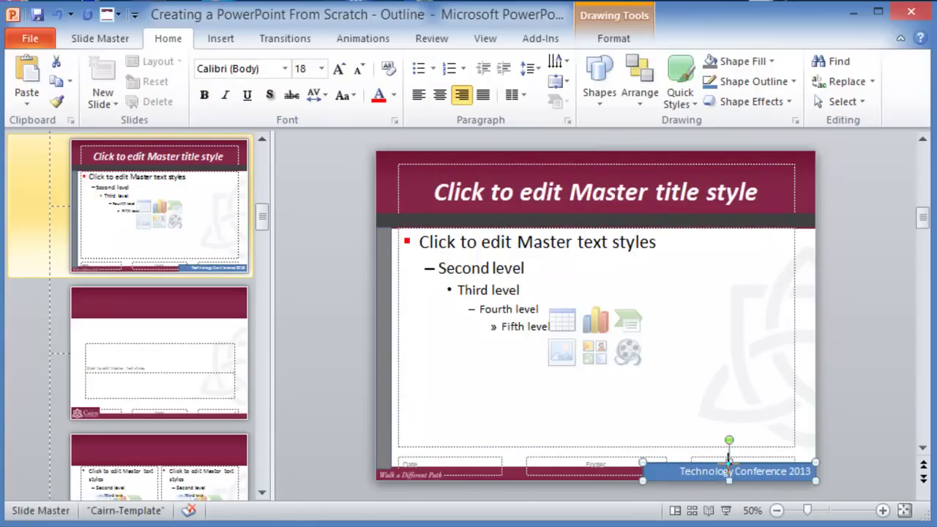
click(728, 459)
drag(729, 460, 729, 461)
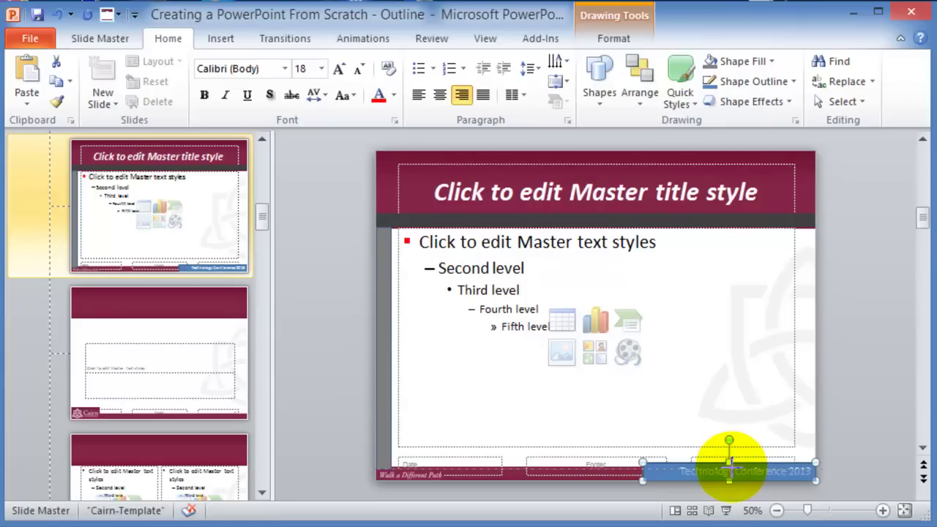
drag(730, 463, 729, 461)
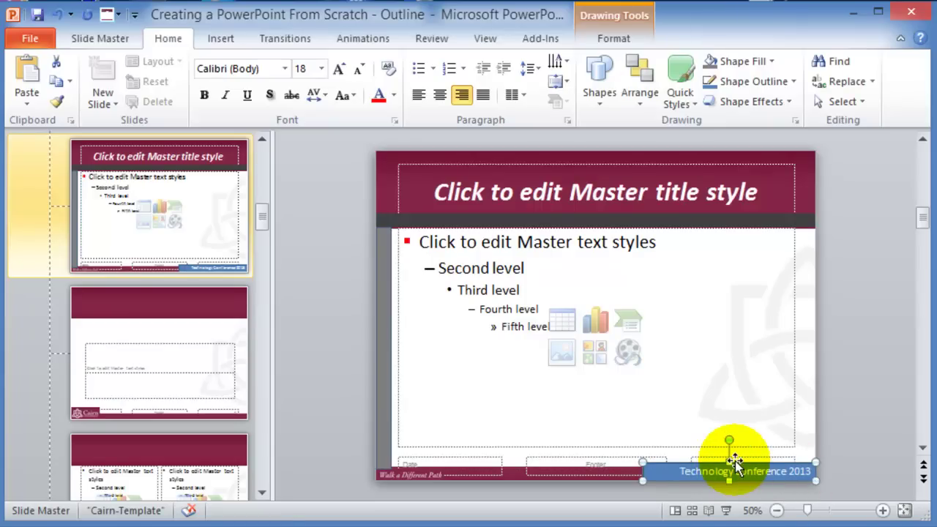
click(378, 391)
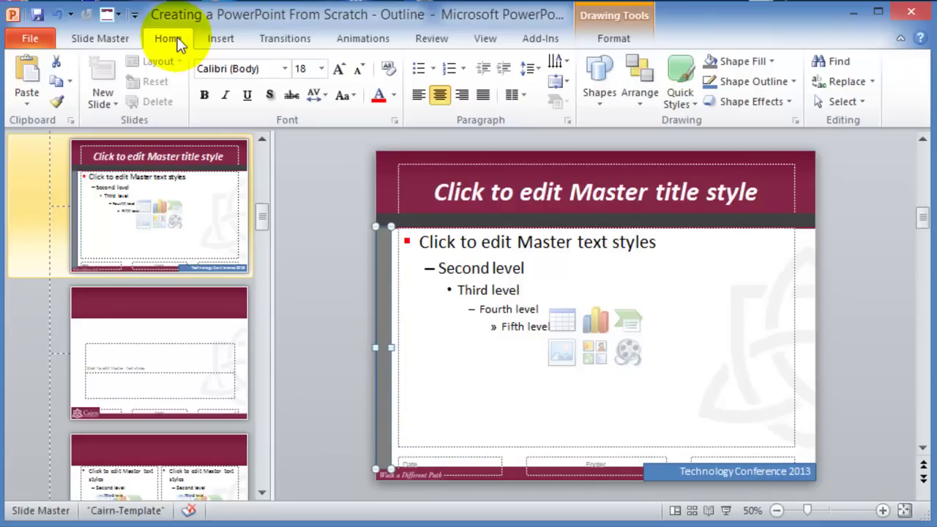
click(100, 38)
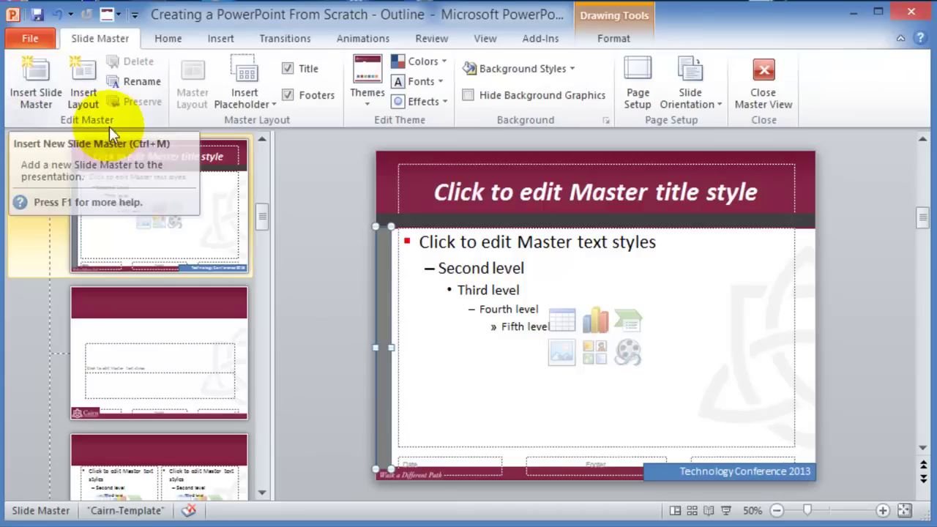
Close master view and review slides 15, 16, 14 and 13 with the new design
click(765, 81)
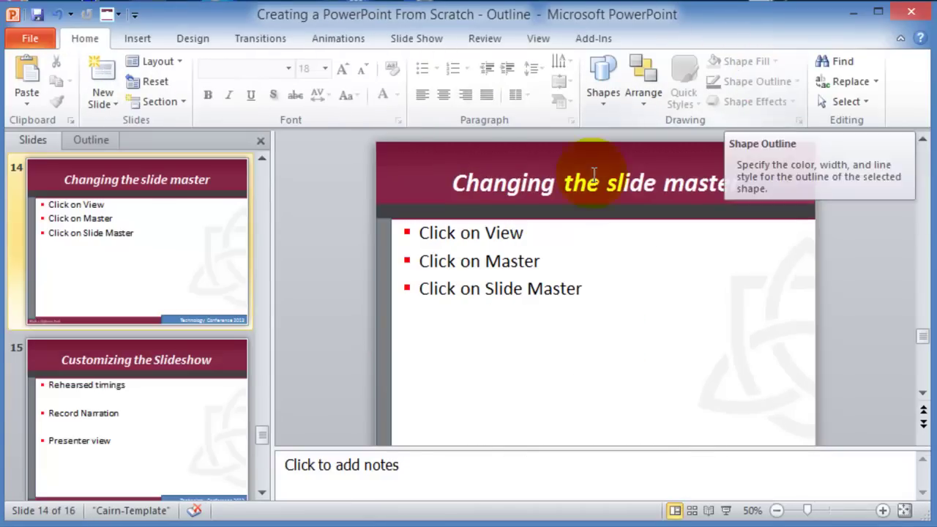
click(119, 429)
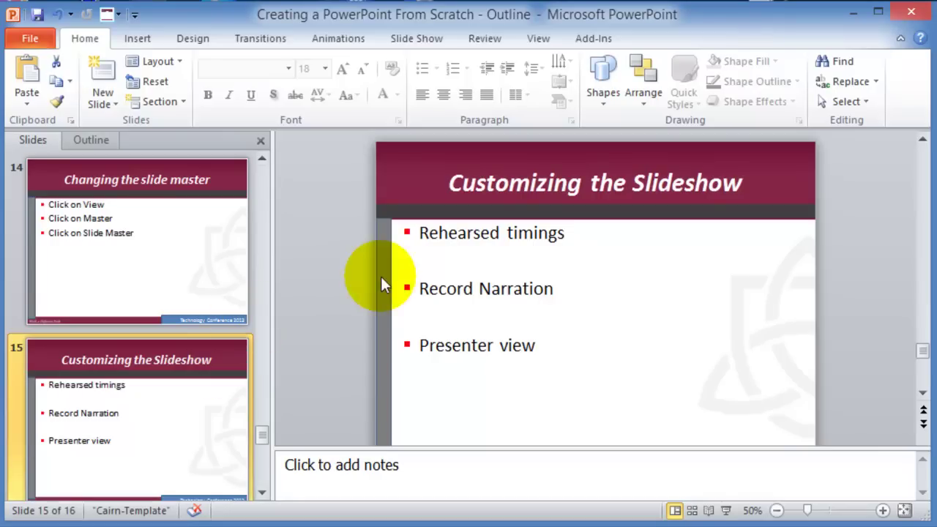
click(144, 419)
click(260, 473)
click(125, 393)
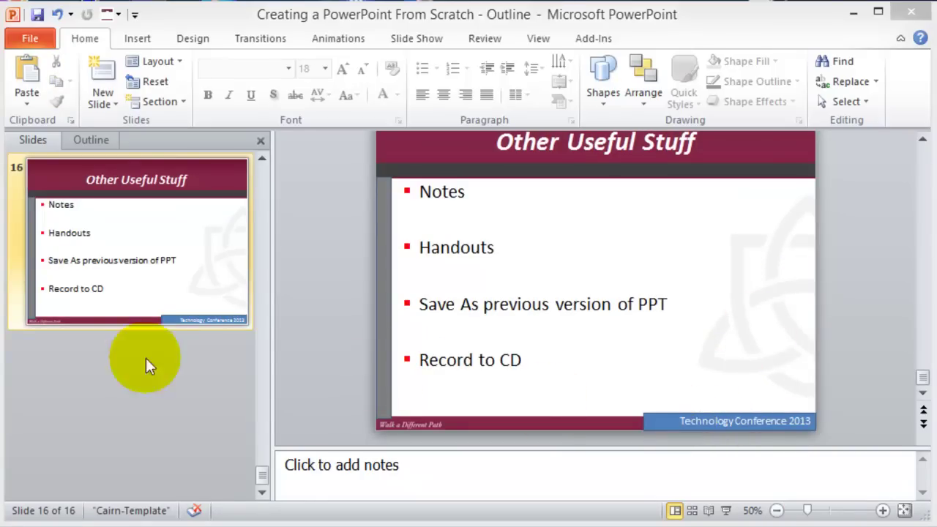
click(184, 260)
click(137, 262)
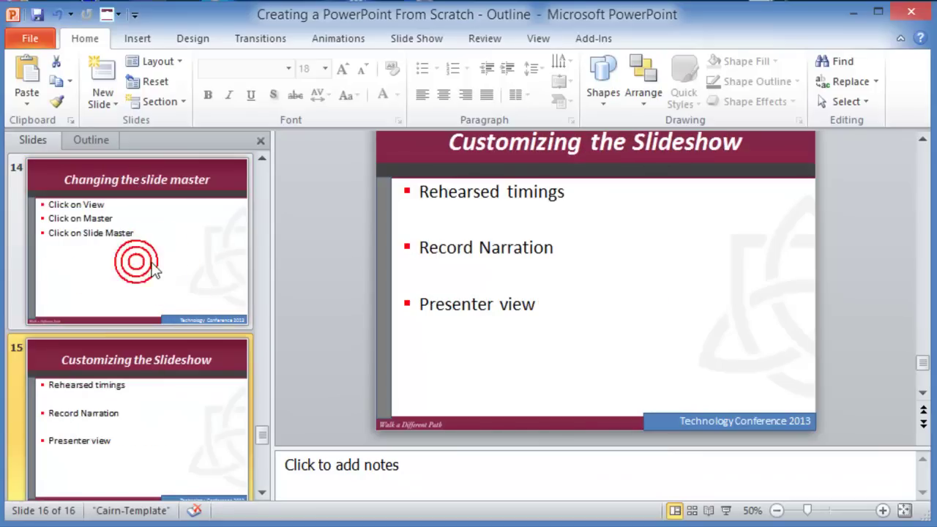
click(132, 238)
click(146, 256)
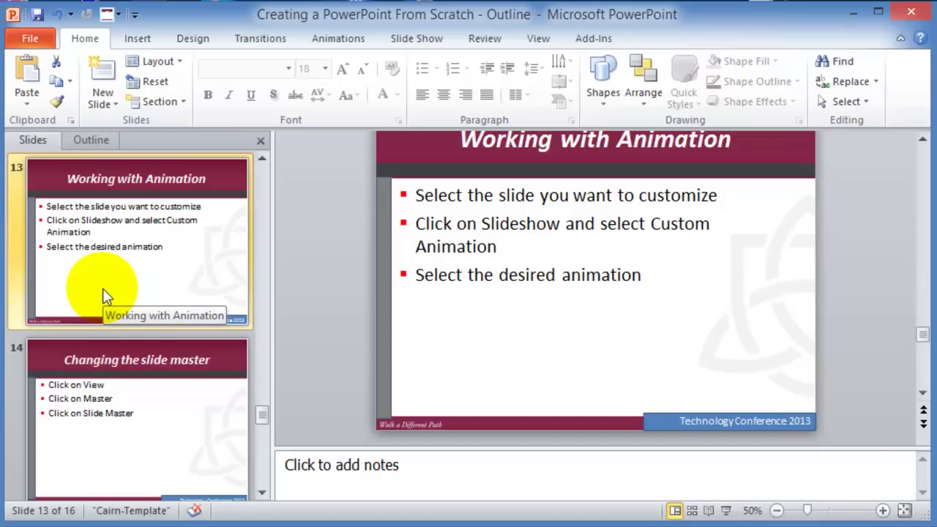
click(192, 39)
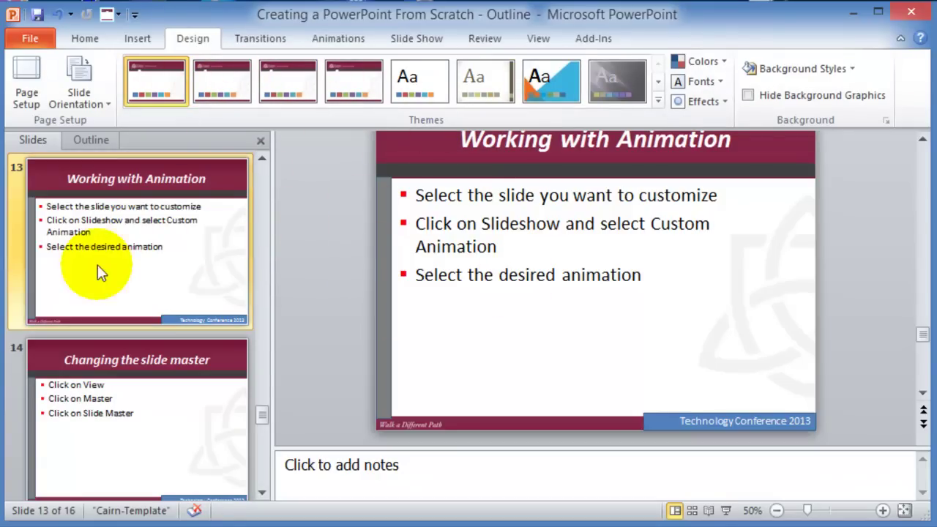
Save the current design as a custom theme named 'modified'
click(658, 104)
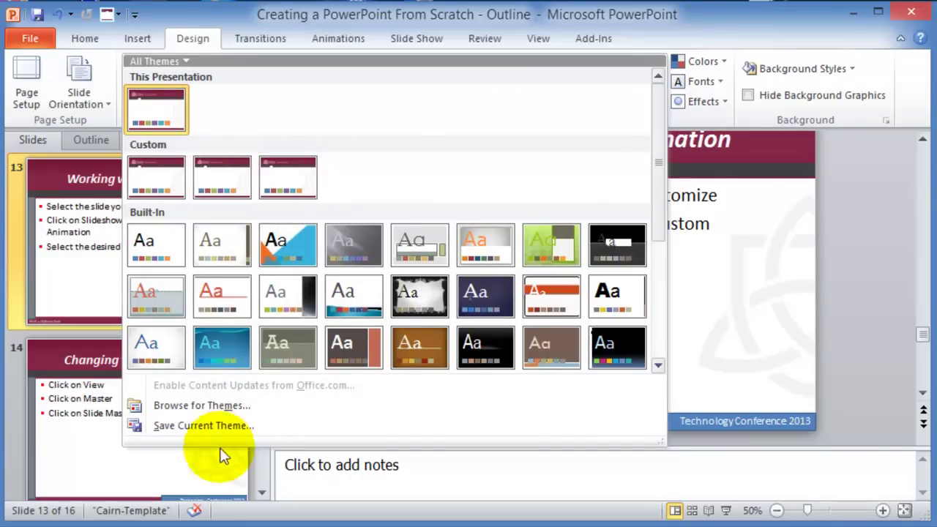
click(211, 427)
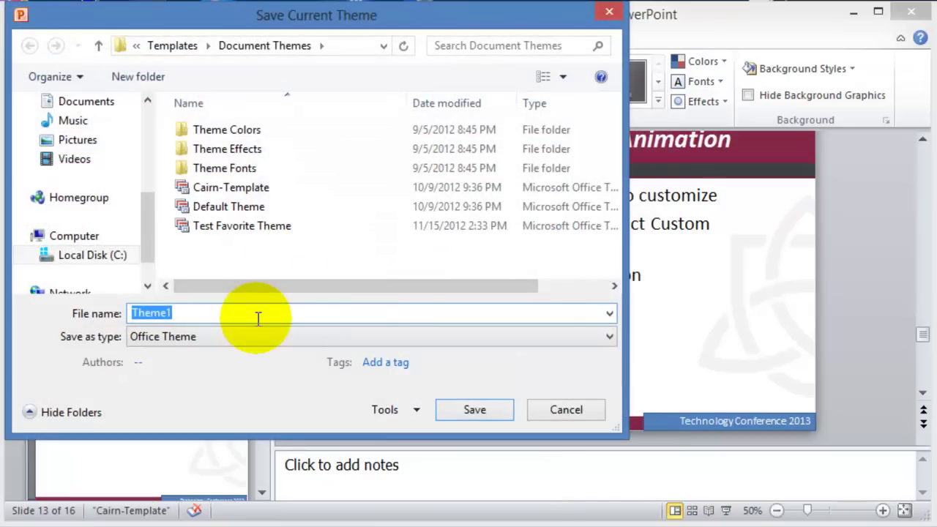
text(modified)
key(Return)
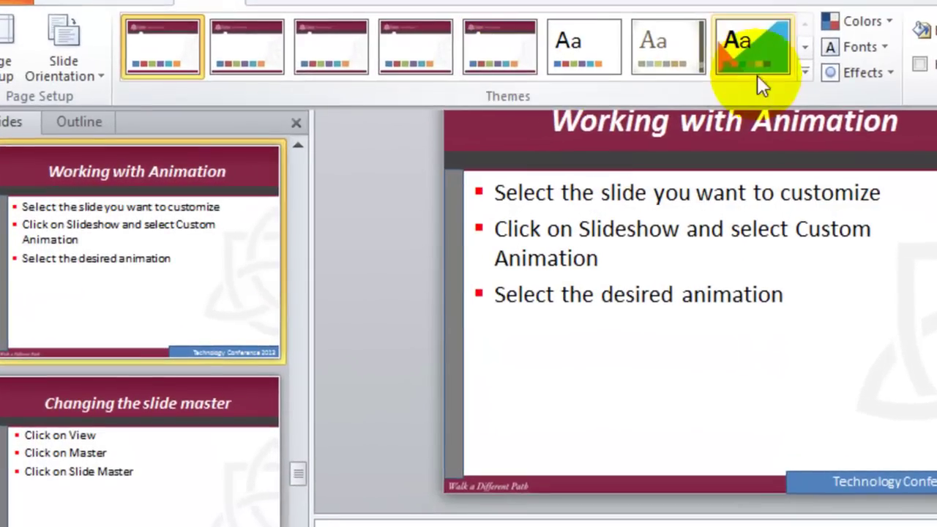
Bring up the context options for a custom theme in the Themes gallery
click(804, 71)
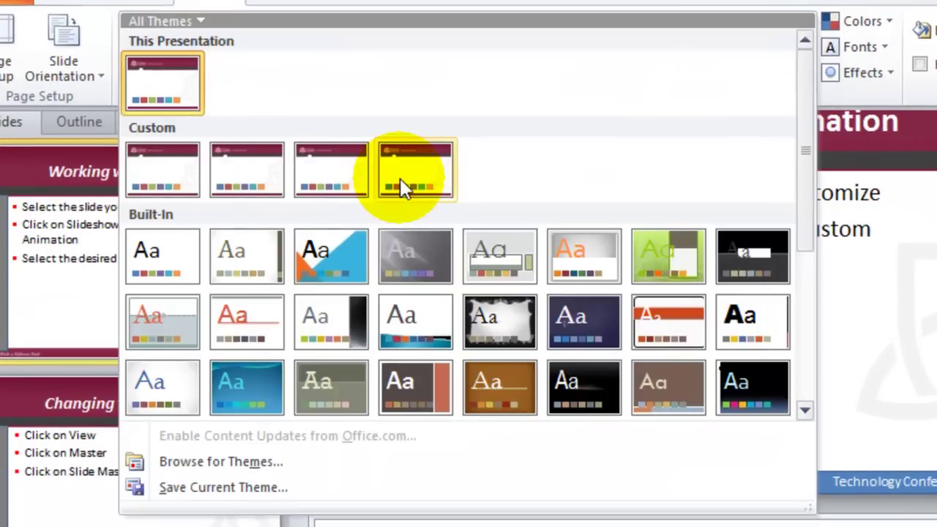
right_click(331, 176)
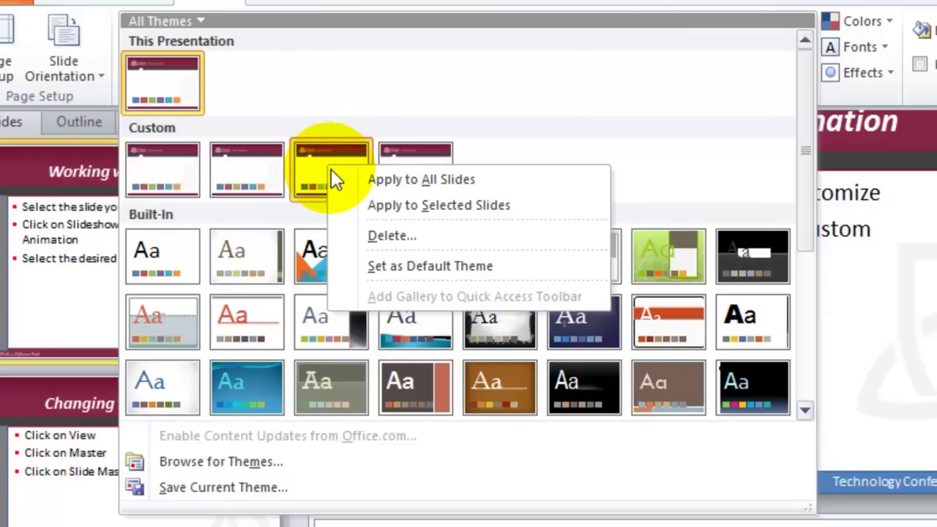